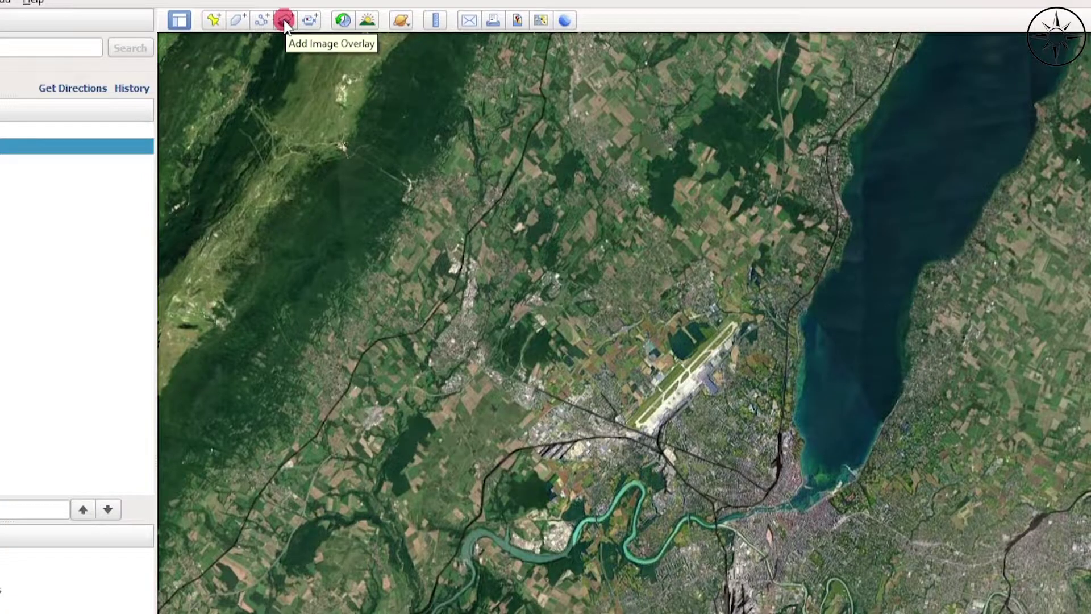
Add an image overlay named 'Image Overlay' that displays the map-city-geneva.jpg street map
click(284, 20)
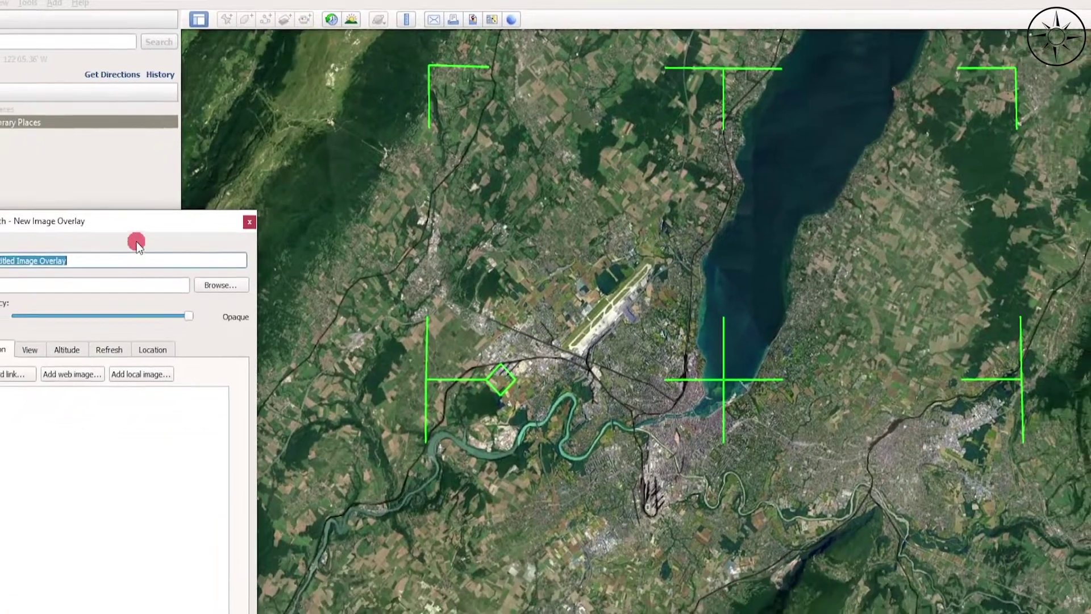
drag(136, 243, 222, 146)
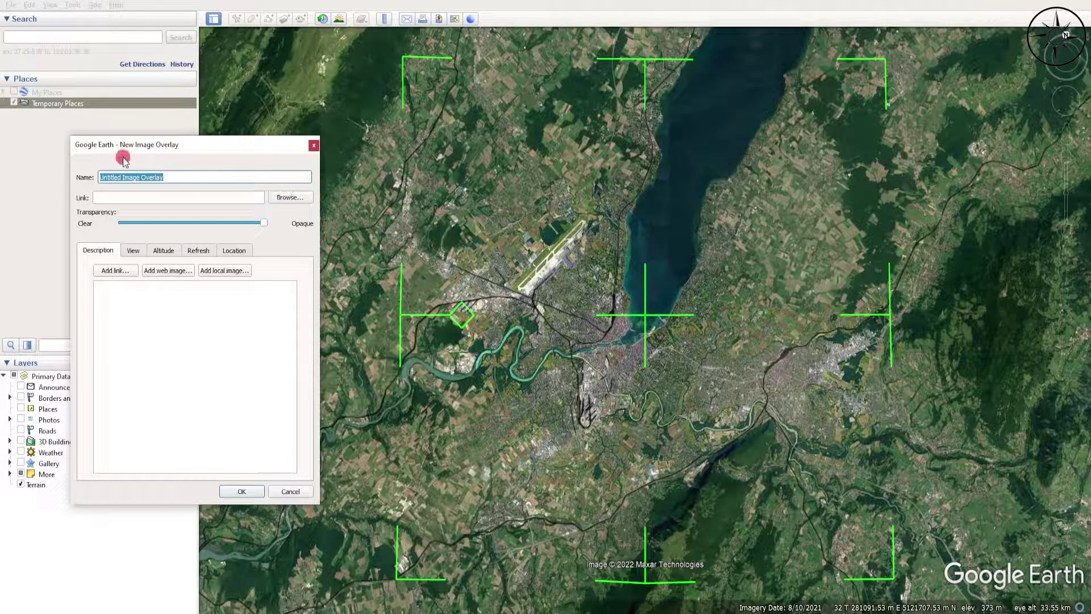
text(Image Overlay)
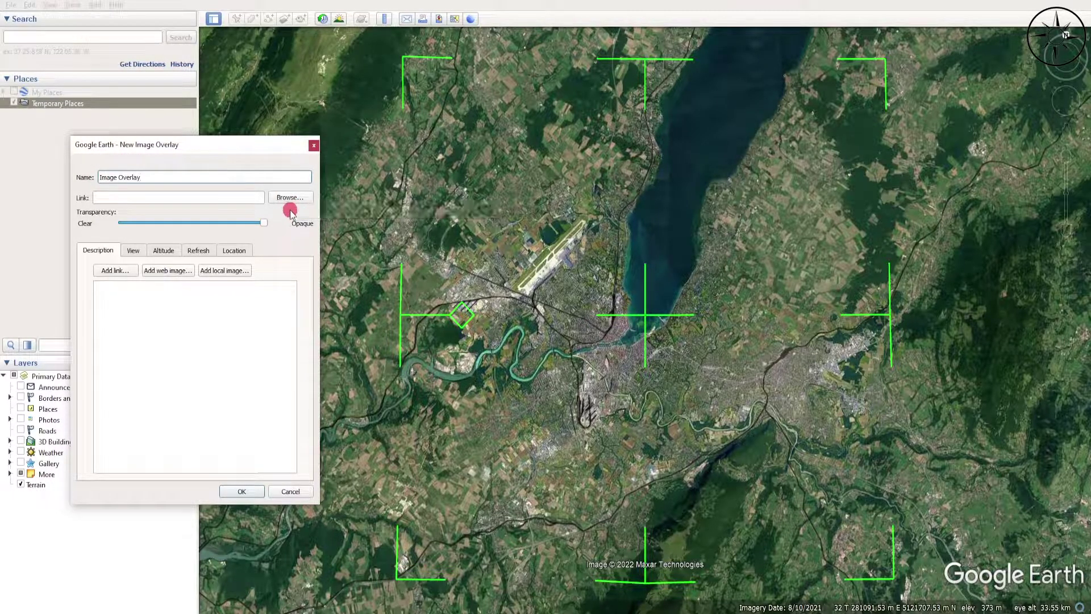
click(290, 199)
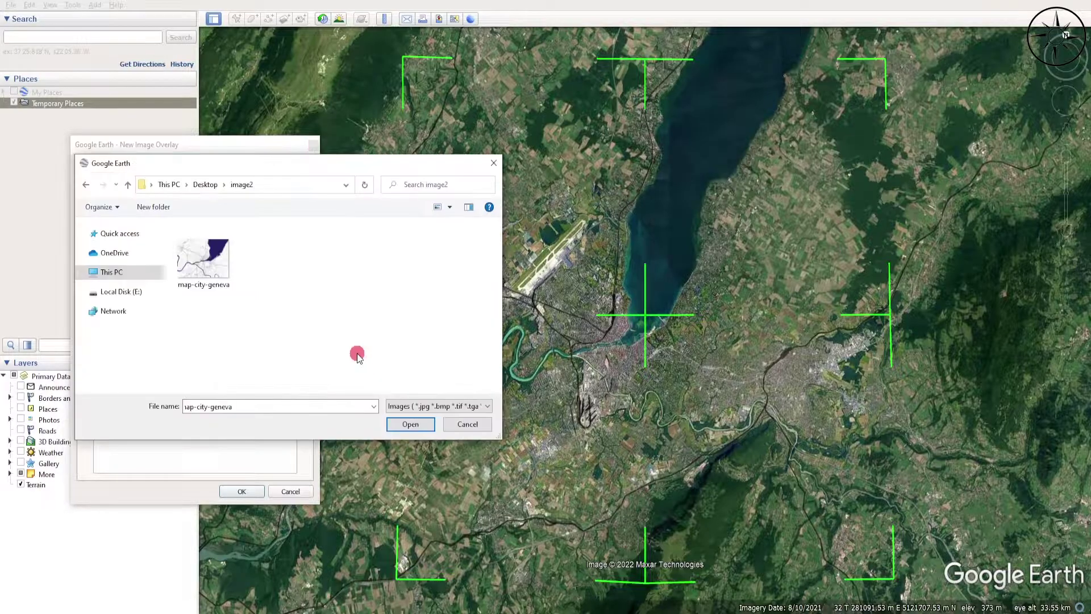
click(211, 259)
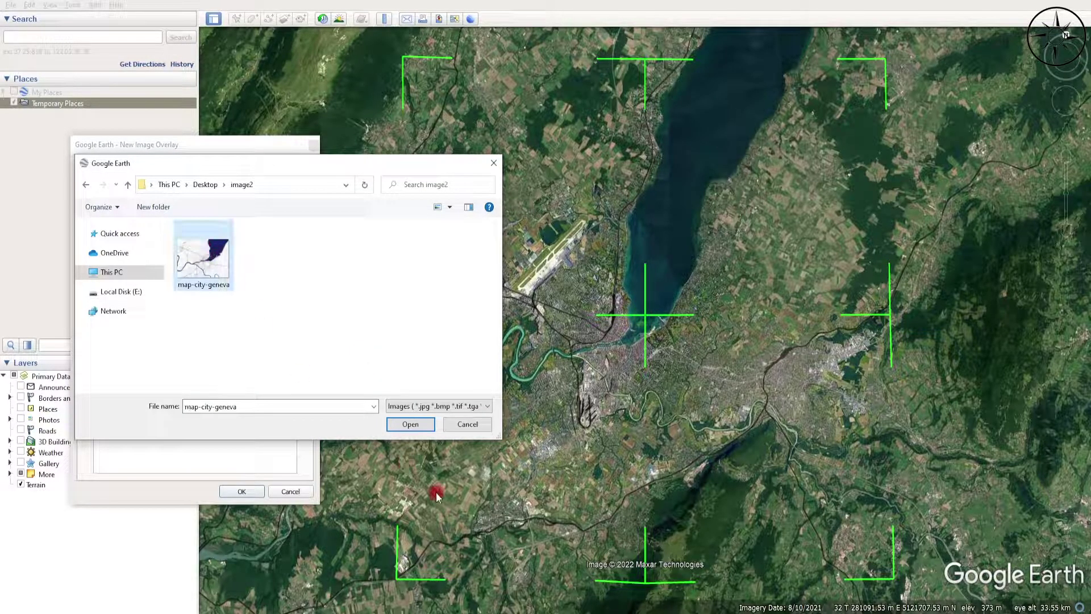
click(410, 424)
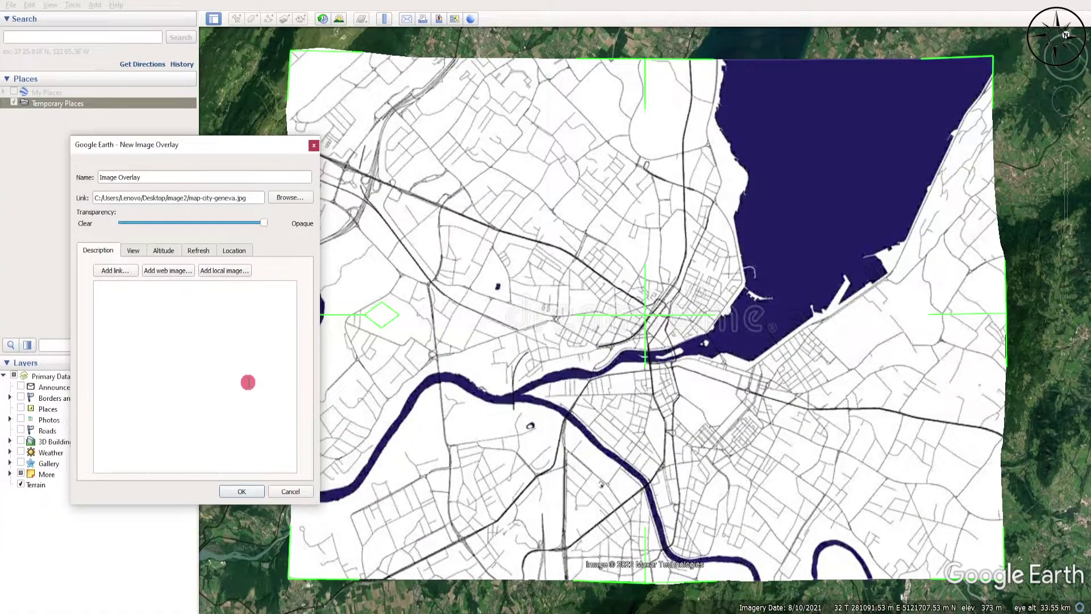
Set the overlay's Transparency slider about halfway toward Clear so the satellite imagery shows through
drag(250, 143, 197, 144)
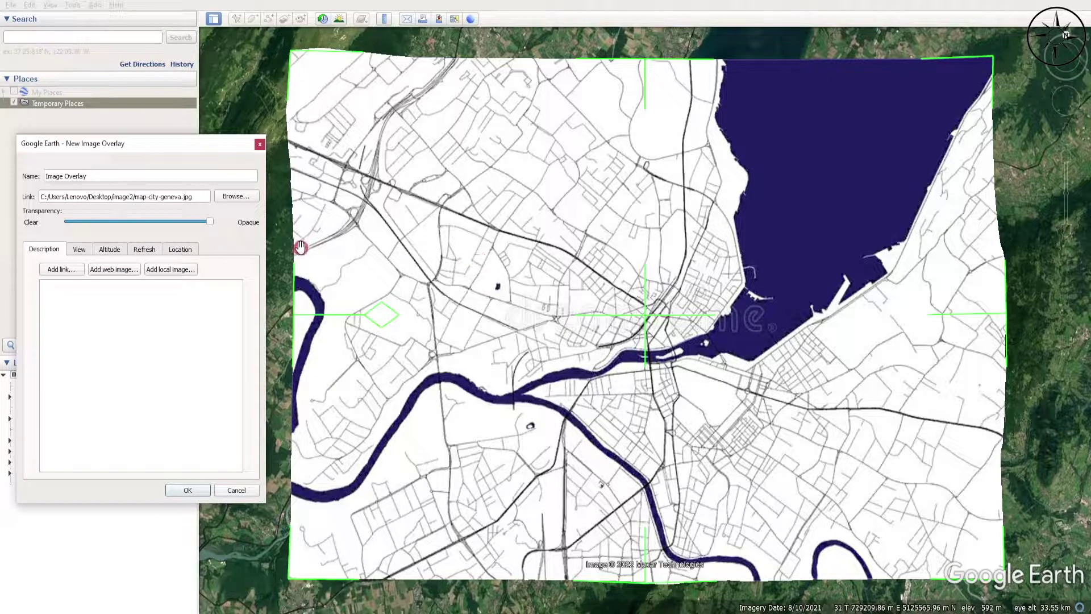
drag(210, 221, 138, 222)
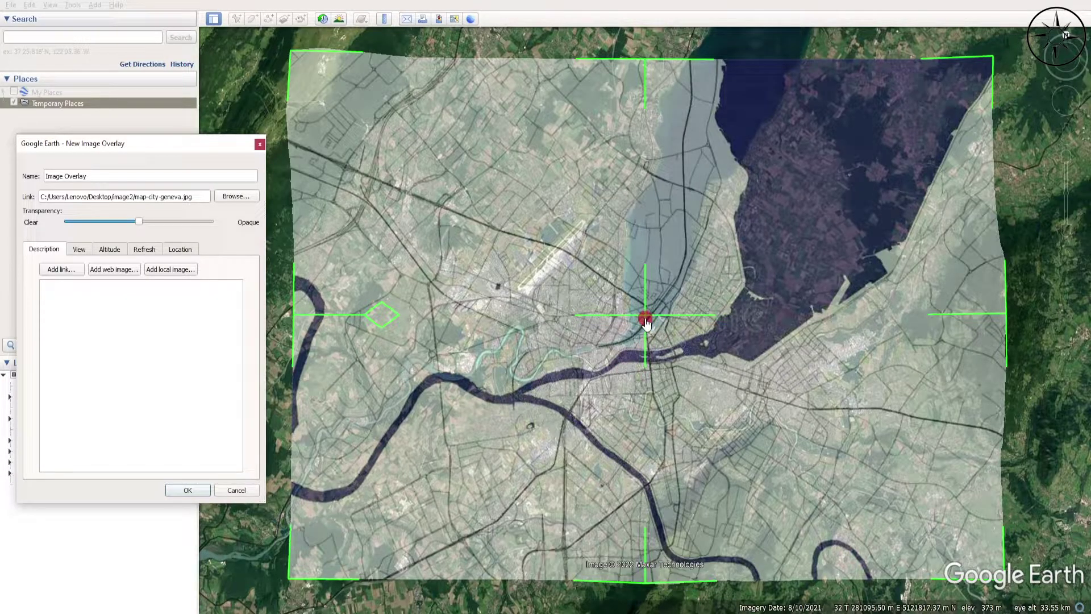
Drag the overlay's centre handle so the map's river and lakeshore move toward Geneva's satellite features
mouse_move(646, 321)
mouse_down()
mouse_move(629, 324)
mouse_move(653, 319)
mouse_move(641, 320)
mouse_up()
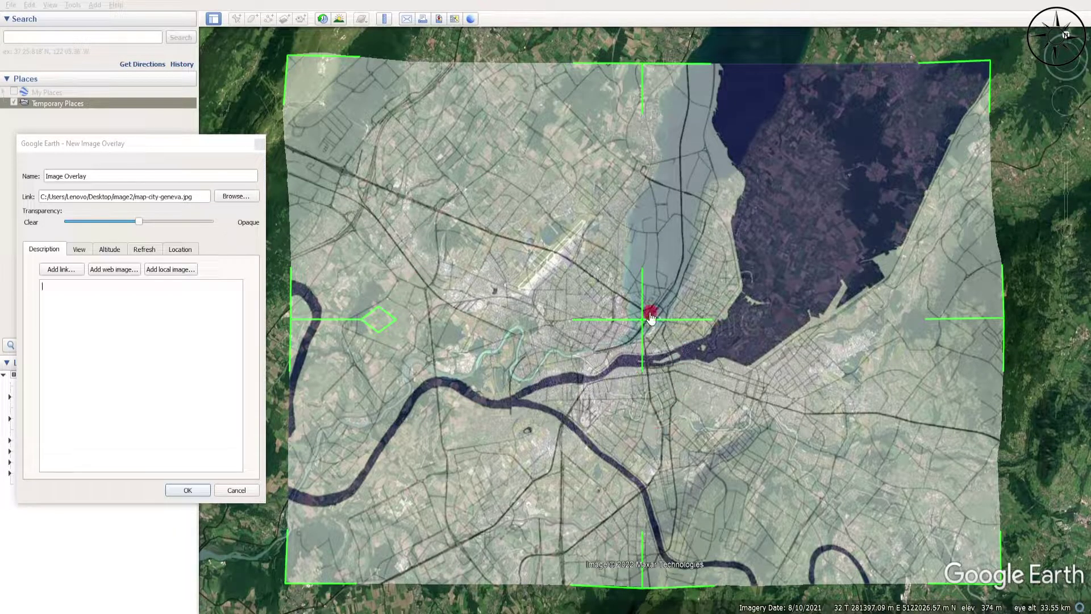
mouse_move(643, 327)
mouse_down()
mouse_move(604, 318)
mouse_move(690, 278)
mouse_move(625, 352)
mouse_move(672, 326)
mouse_move(660, 336)
mouse_move(648, 328)
mouse_up()
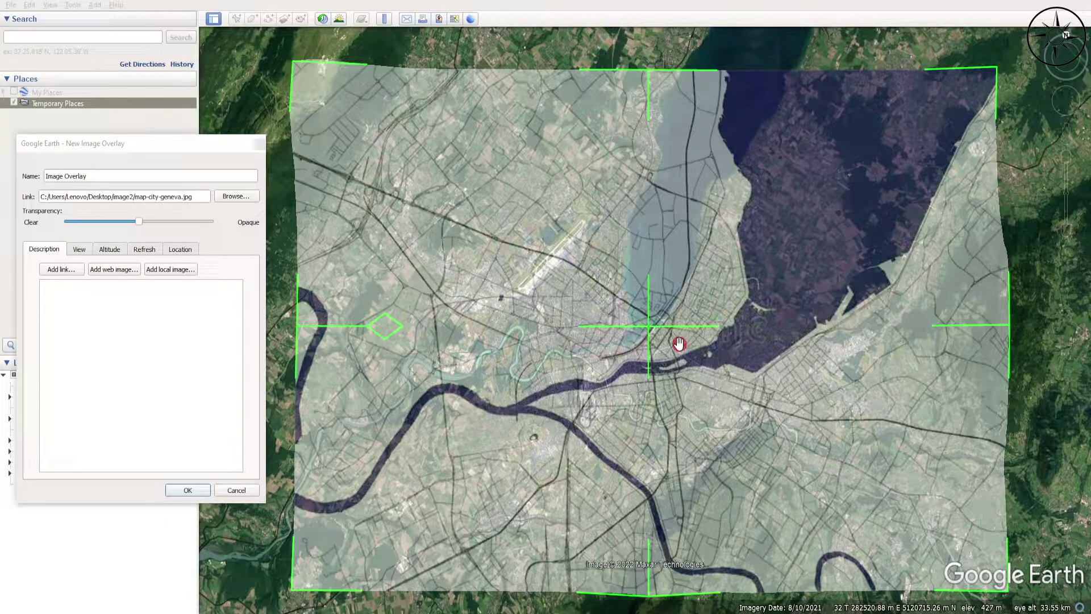
click(188, 341)
drag(652, 329, 668, 290)
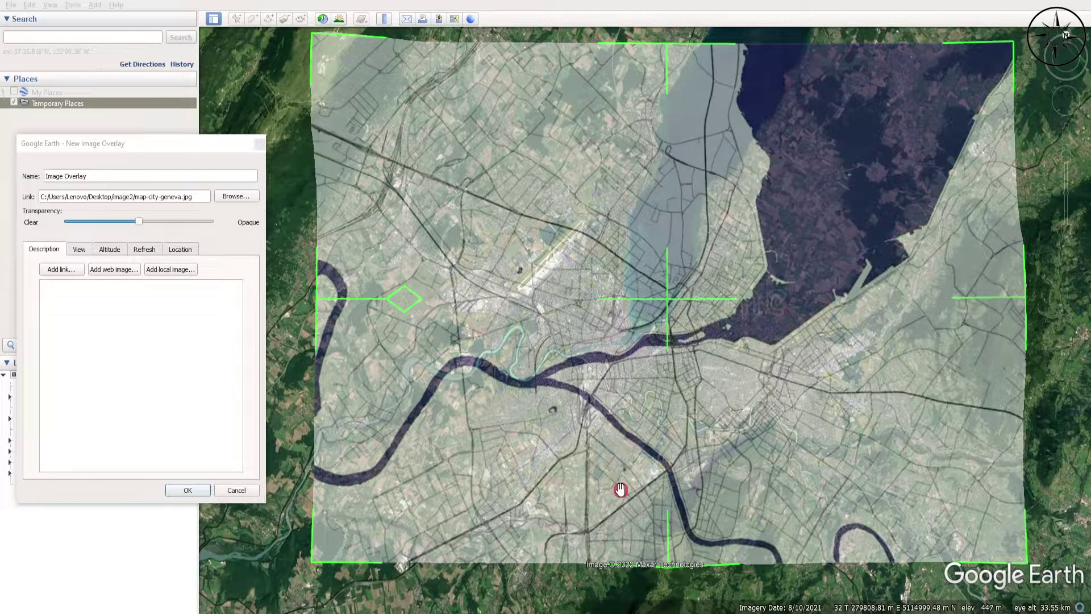
Shrink the street map by pulling its top, right, bottom and left edges inward
scroll(621, 490, down, 2)
scroll(657, 370, down, 1)
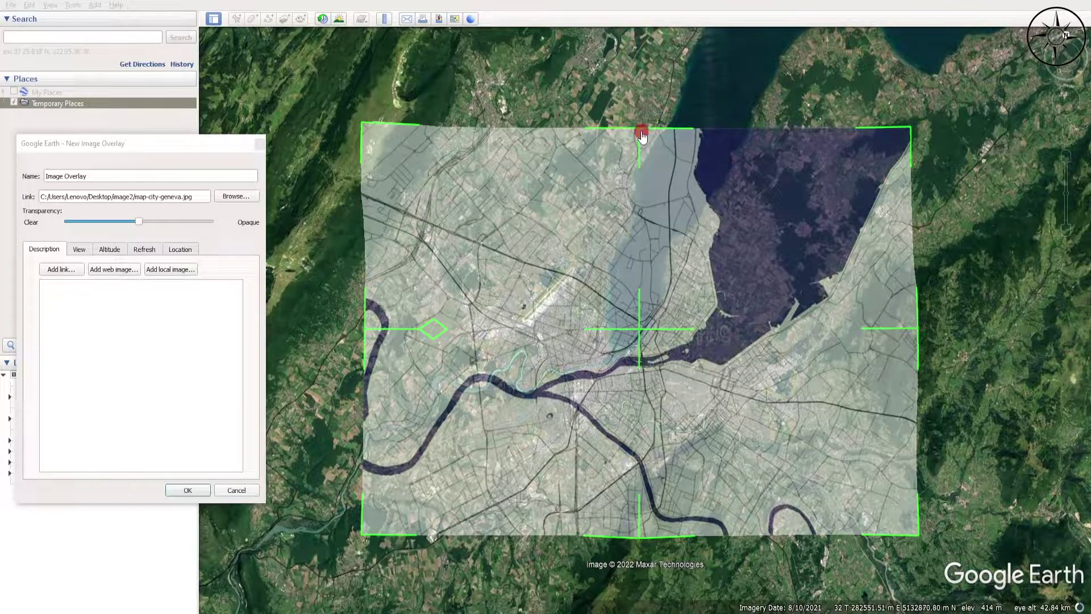
drag(642, 136, 638, 181)
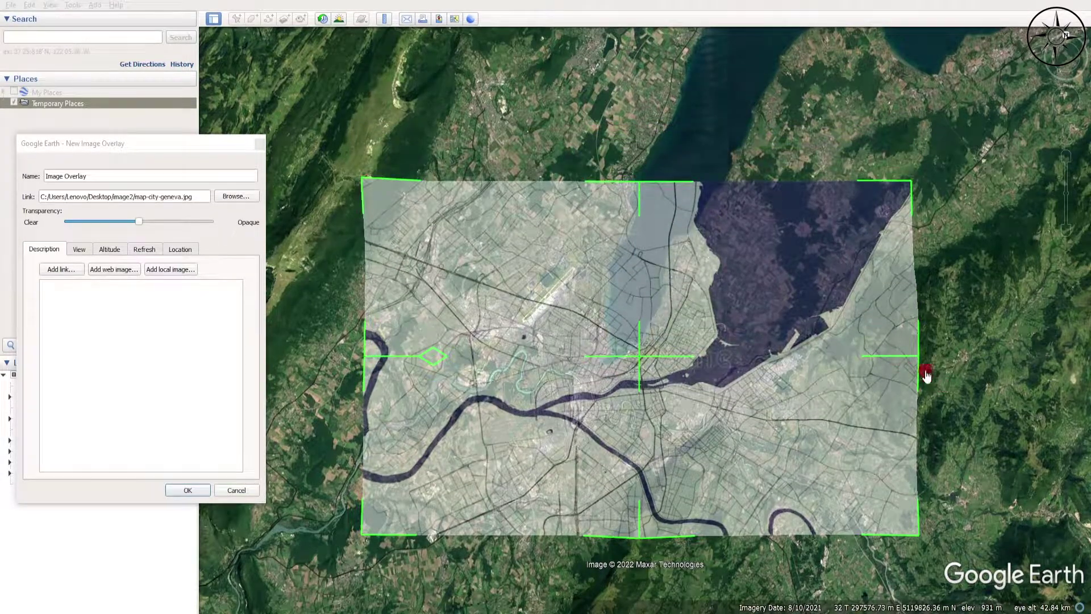
drag(923, 363, 770, 366)
drag(561, 538, 565, 467)
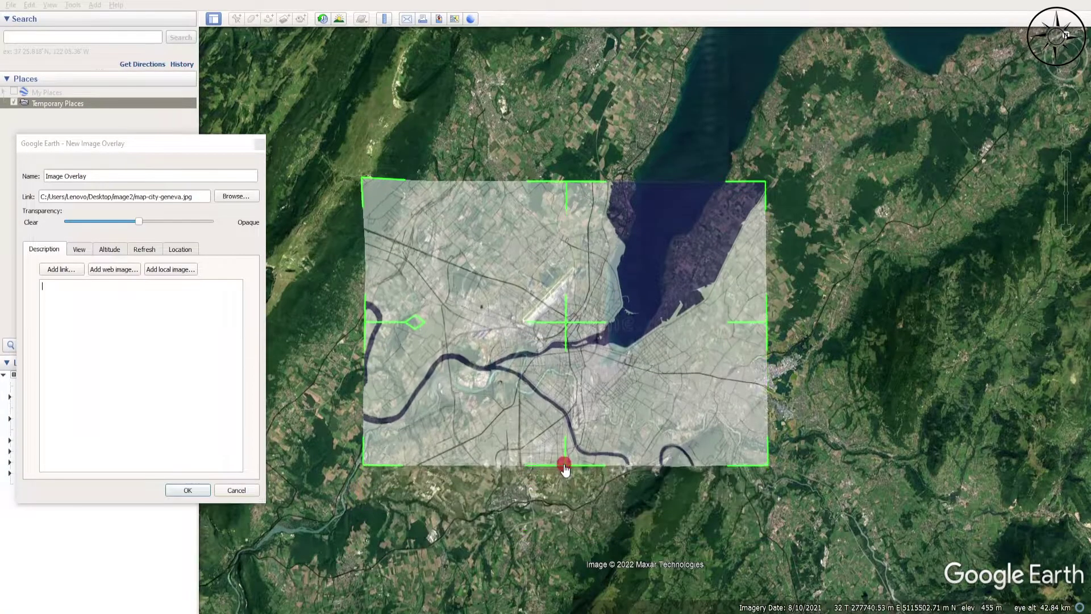
drag(362, 318, 455, 340)
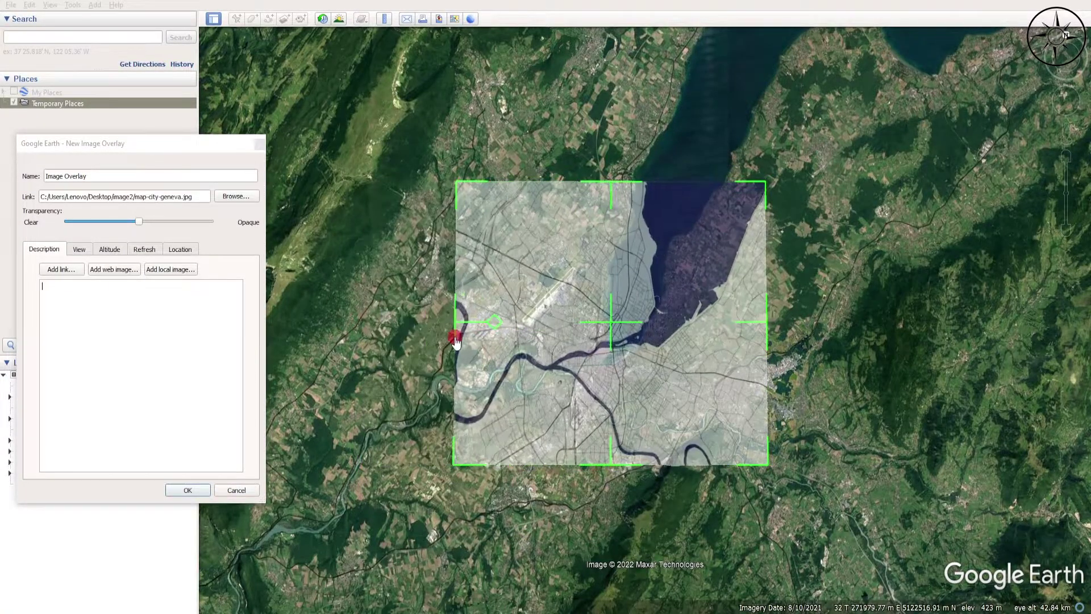
Narrow the right side, lower the top edge and shift the map to sit over Geneva's lake tip and river
scroll(454, 360, up, 3)
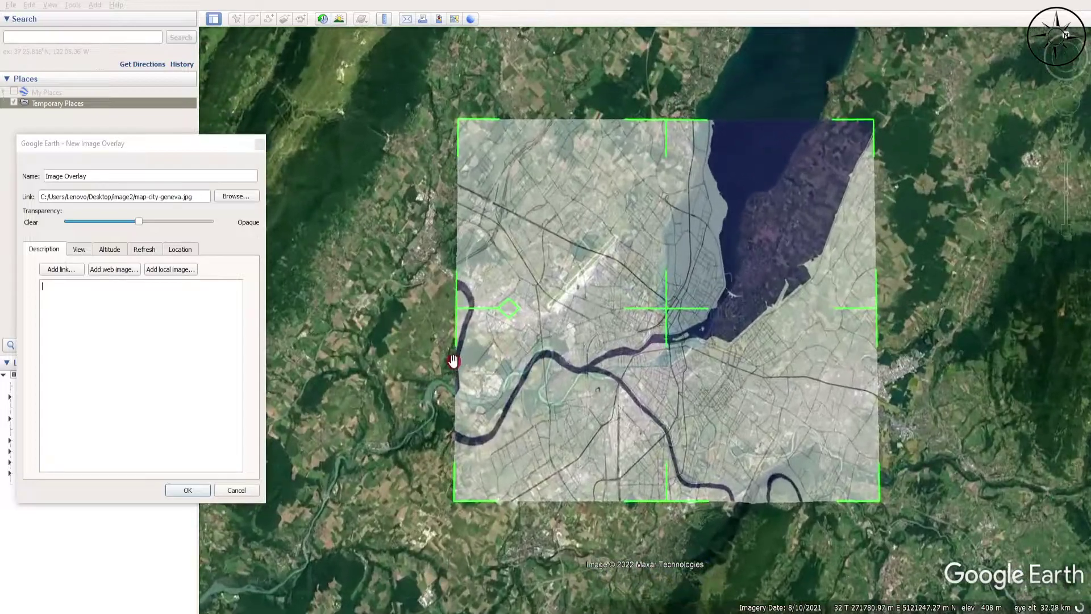
scroll(454, 361, up, 2)
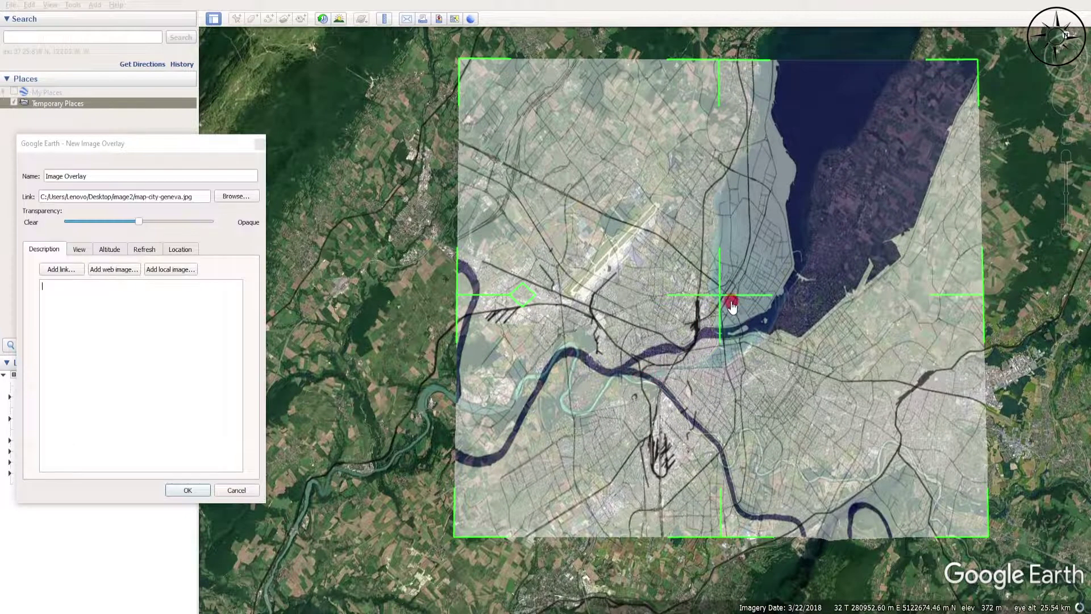
drag(732, 305, 745, 310)
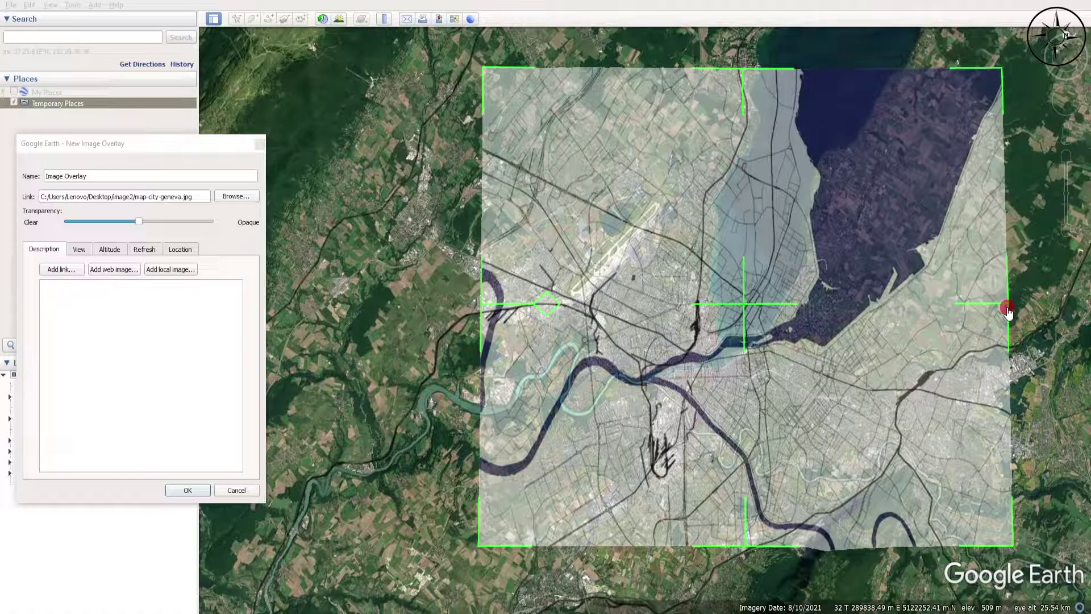
drag(1008, 311, 896, 312)
drag(686, 68, 667, 218)
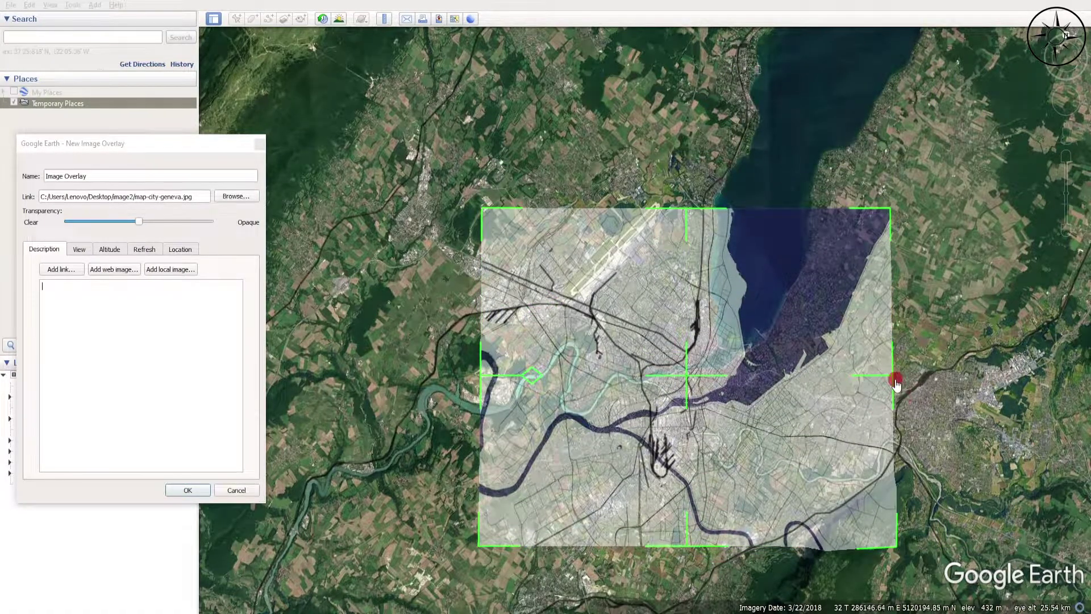
drag(896, 377, 815, 382)
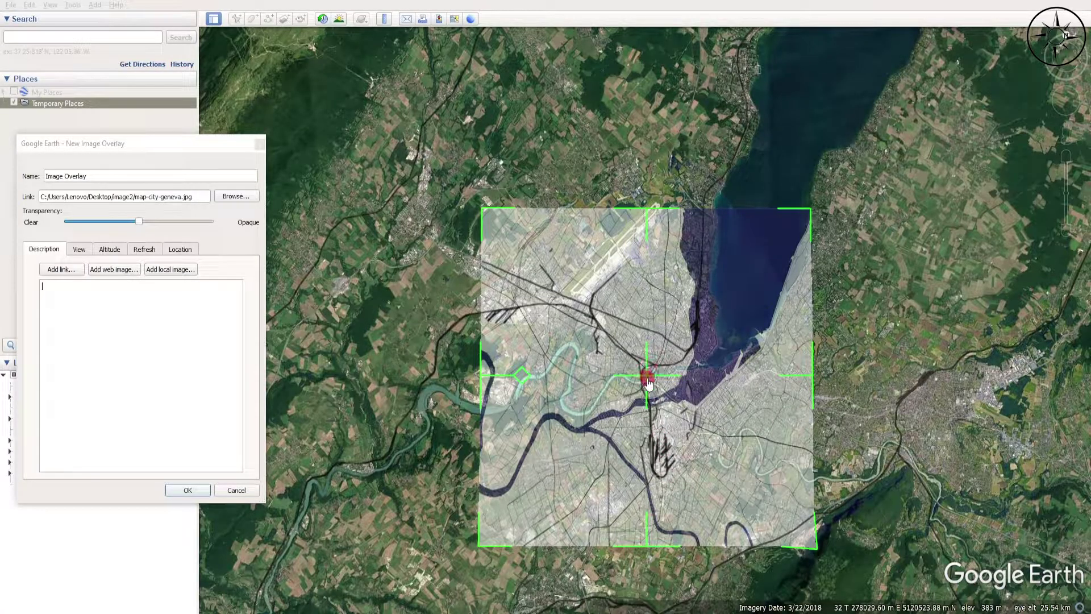
drag(648, 384, 706, 335)
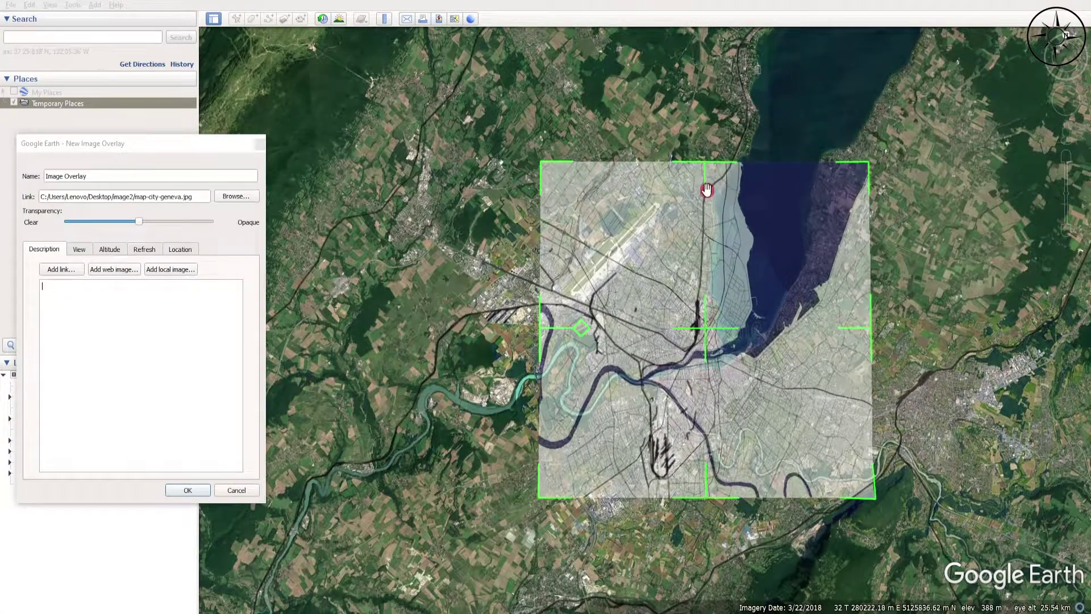
drag(707, 189, 743, 237)
drag(872, 365, 821, 358)
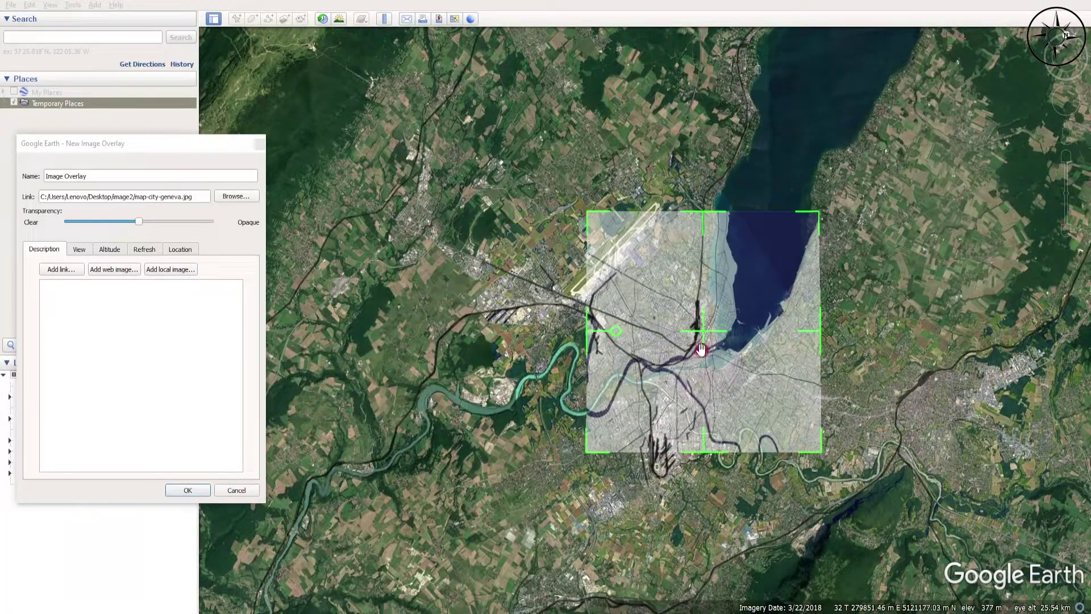
drag(701, 349, 692, 352)
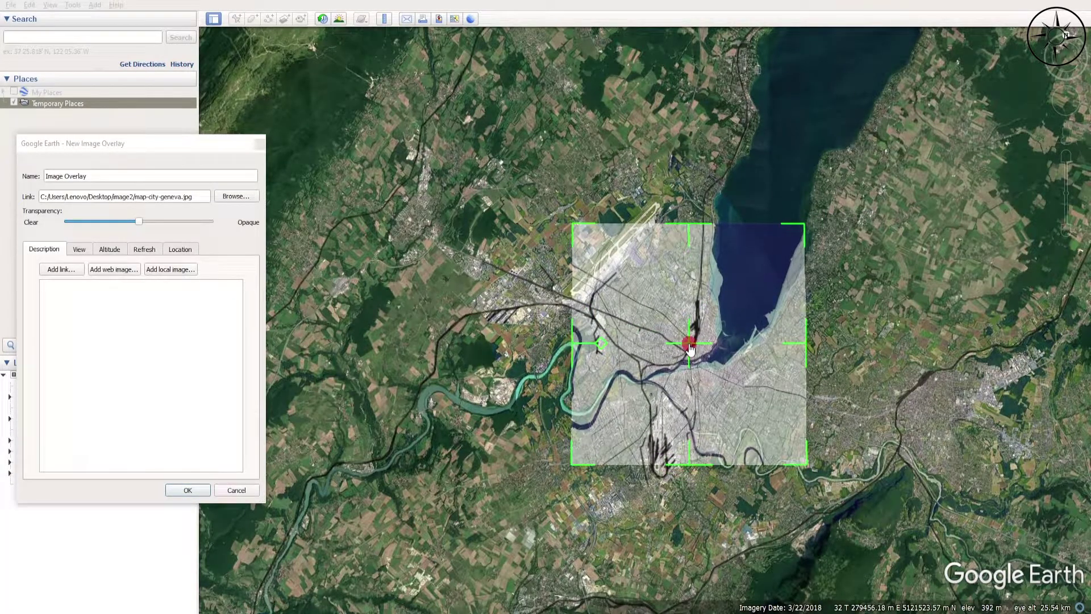
Zoom in and adjust the right, bottom, left and top edges while shifting the map slightly left
scroll(731, 352, up, 5)
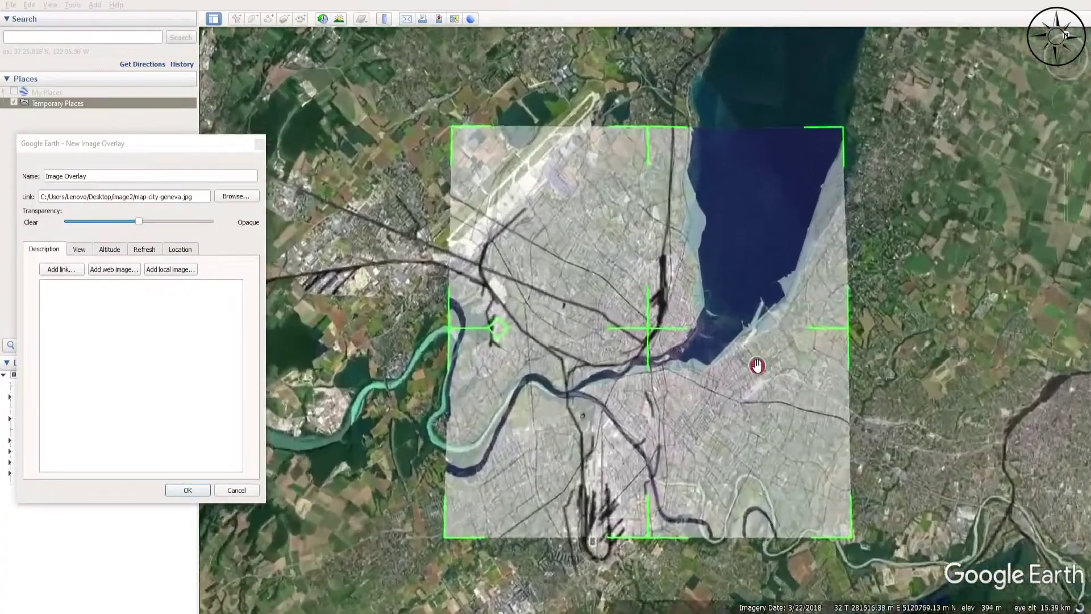
scroll(743, 314, down, 2)
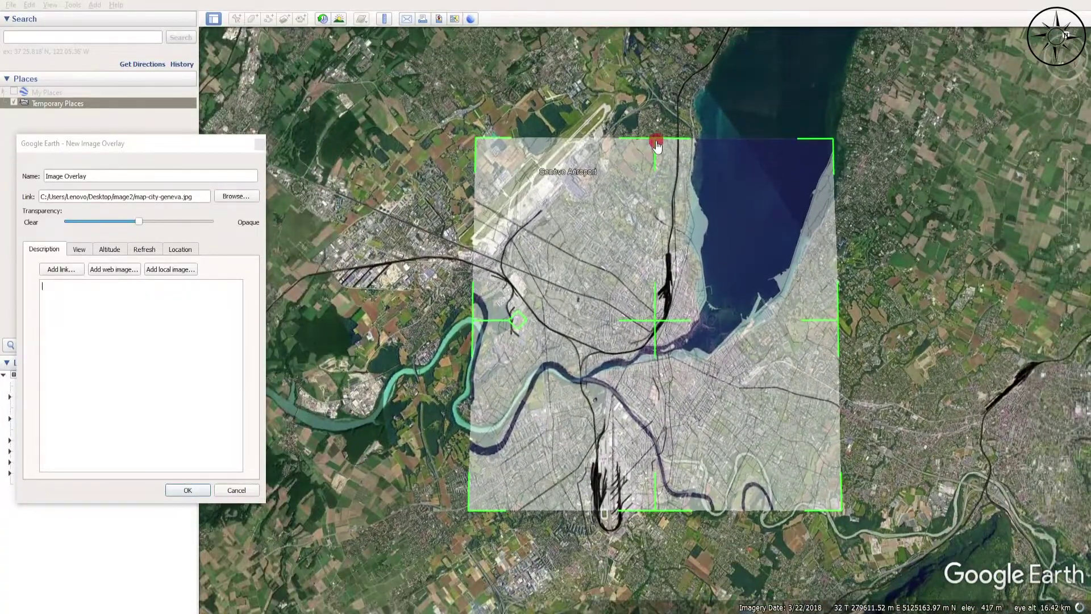
drag(838, 341, 818, 354)
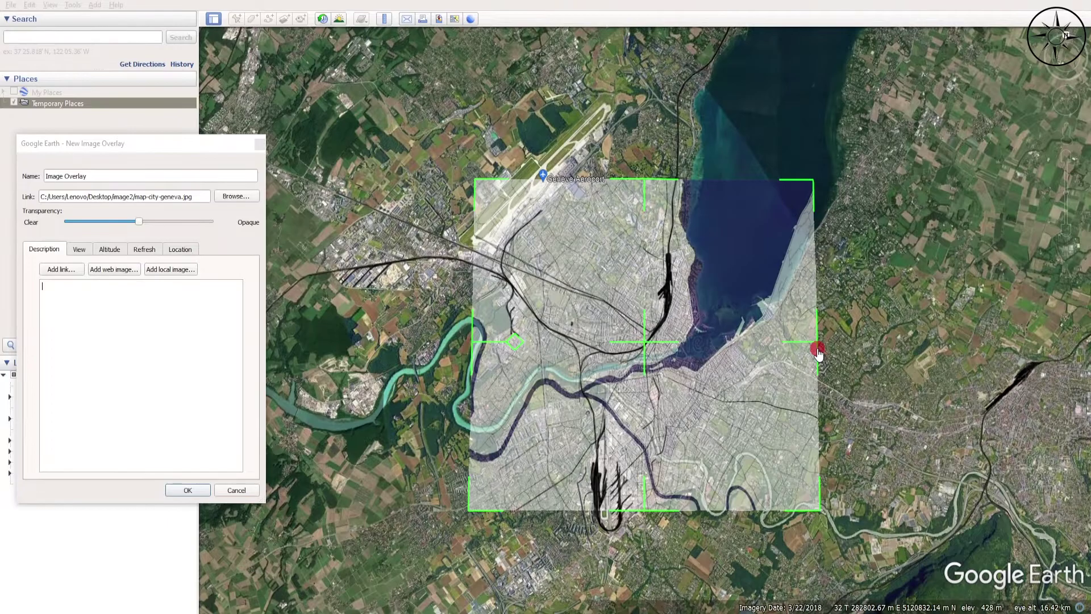
drag(655, 515, 654, 488)
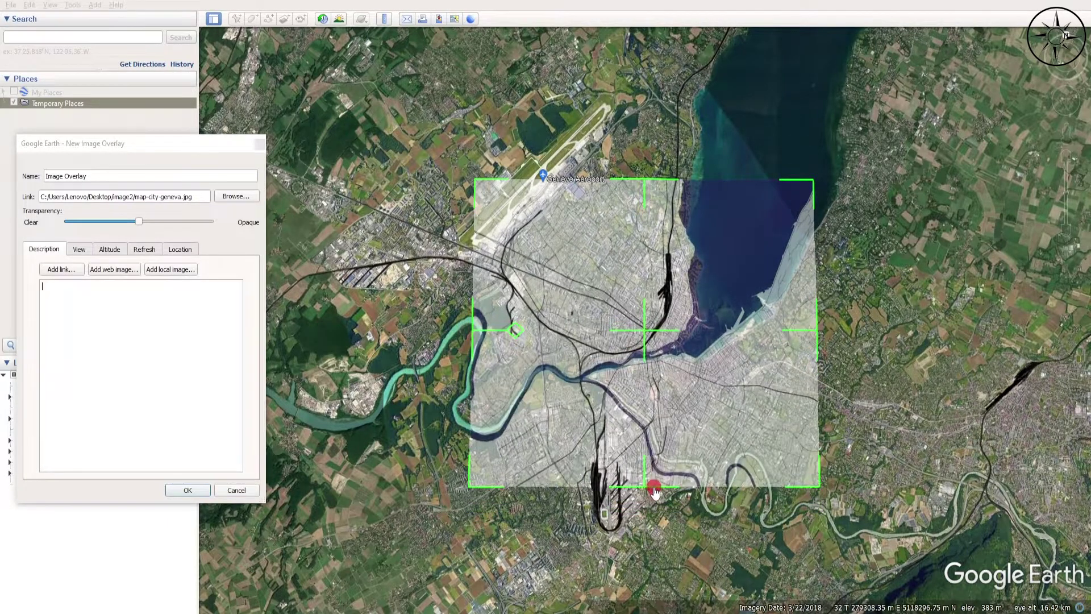
drag(470, 341, 510, 341)
mouse_move(665, 331)
mouse_down()
mouse_move(642, 329)
mouse_move(654, 329)
mouse_up()
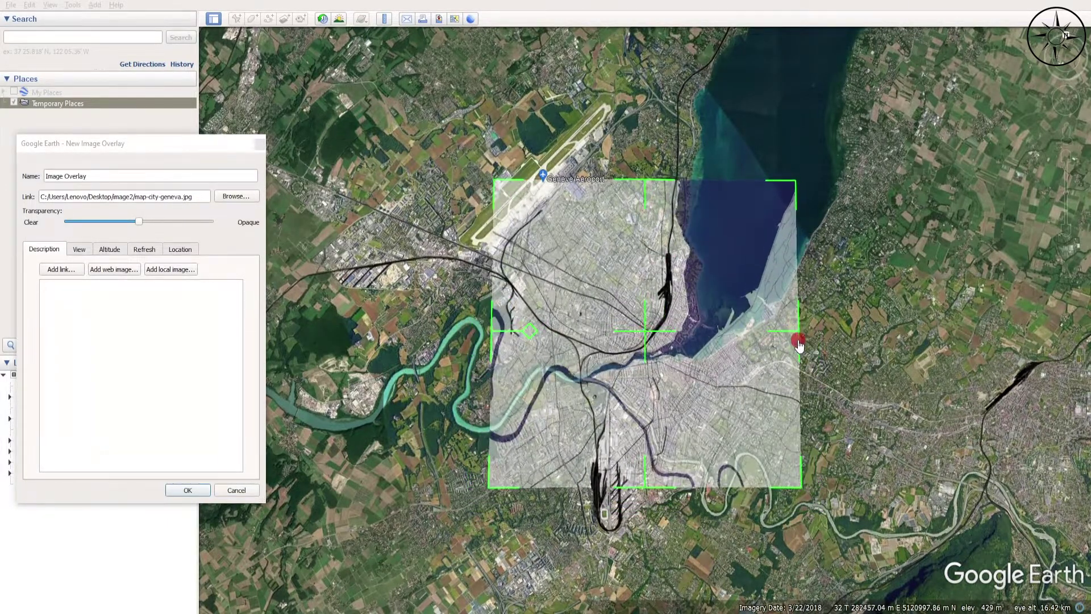
drag(803, 341, 833, 343)
drag(659, 181, 657, 195)
drag(660, 341, 646, 339)
drag(813, 343, 828, 345)
Fine-tune the map's position and bottom, left and right edges until streets match the imagery
scroll(655, 340, up, 3)
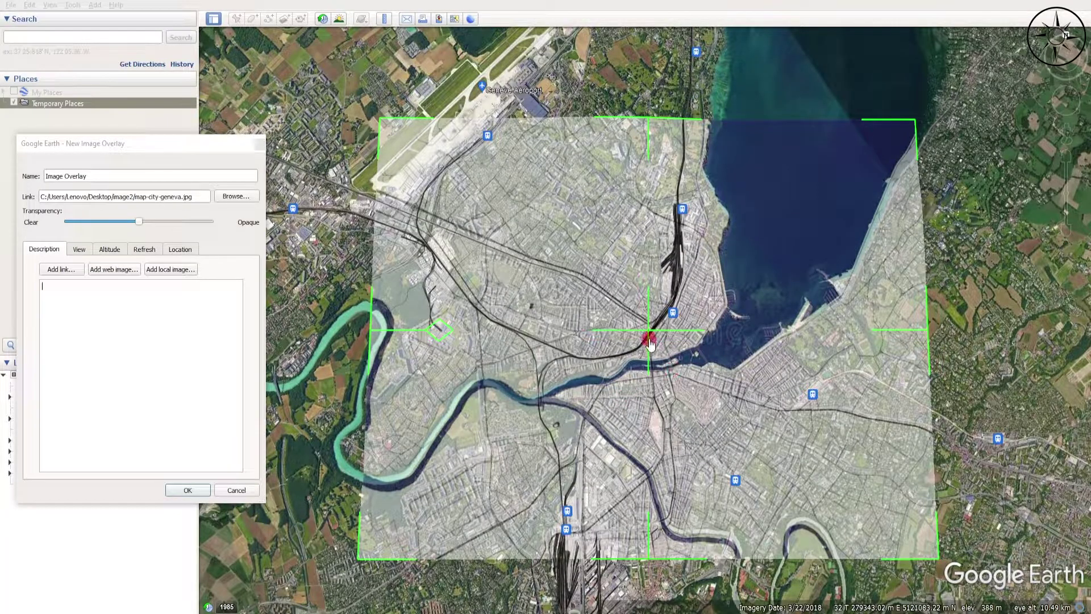
drag(649, 343, 650, 332)
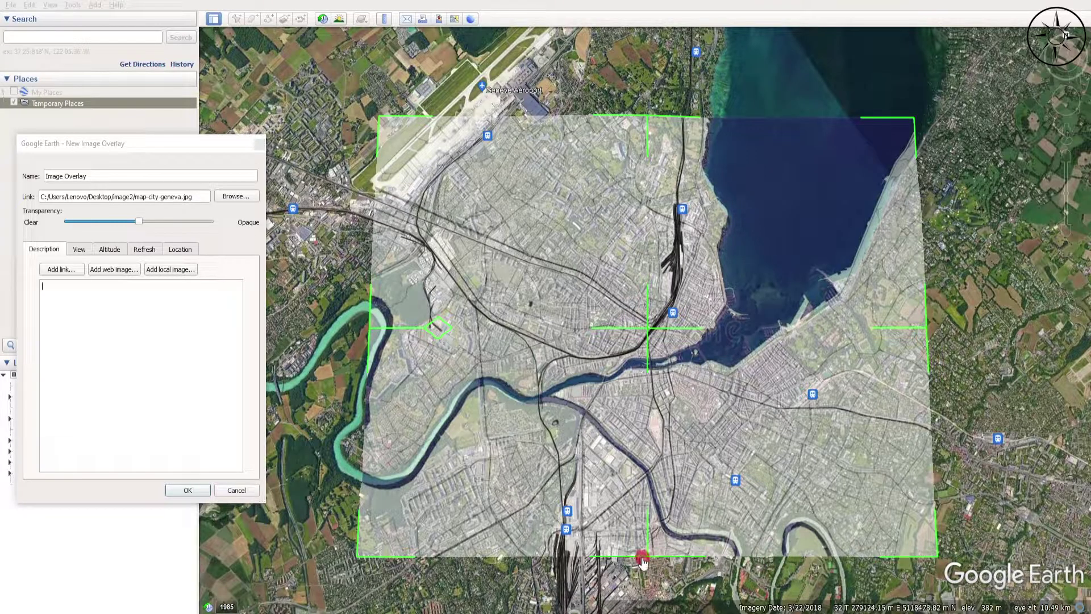
drag(646, 559, 651, 552)
drag(651, 553, 652, 560)
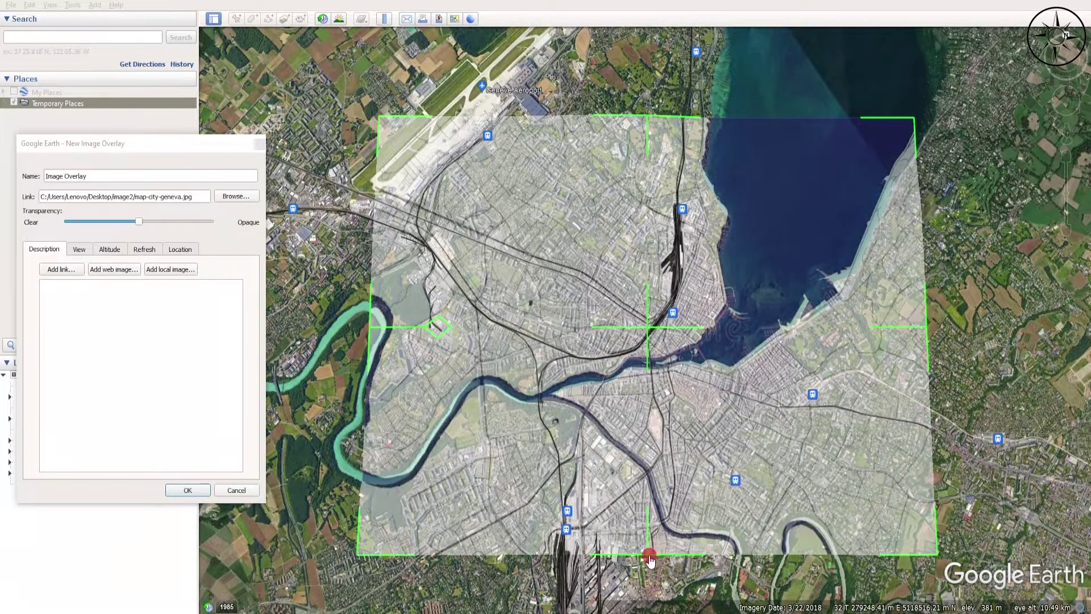
drag(365, 324, 363, 339)
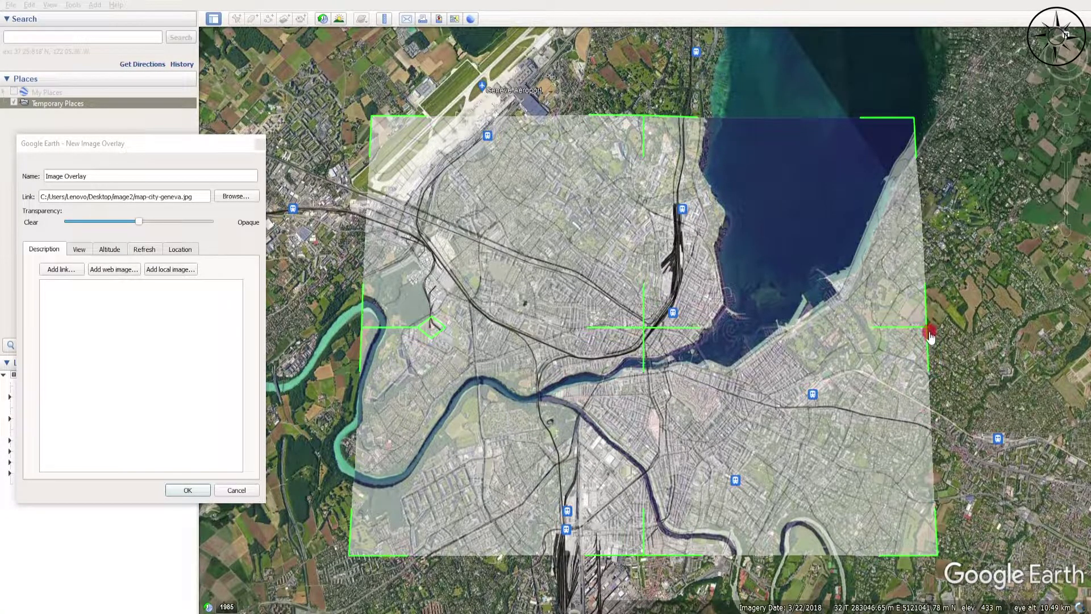
drag(929, 331, 935, 331)
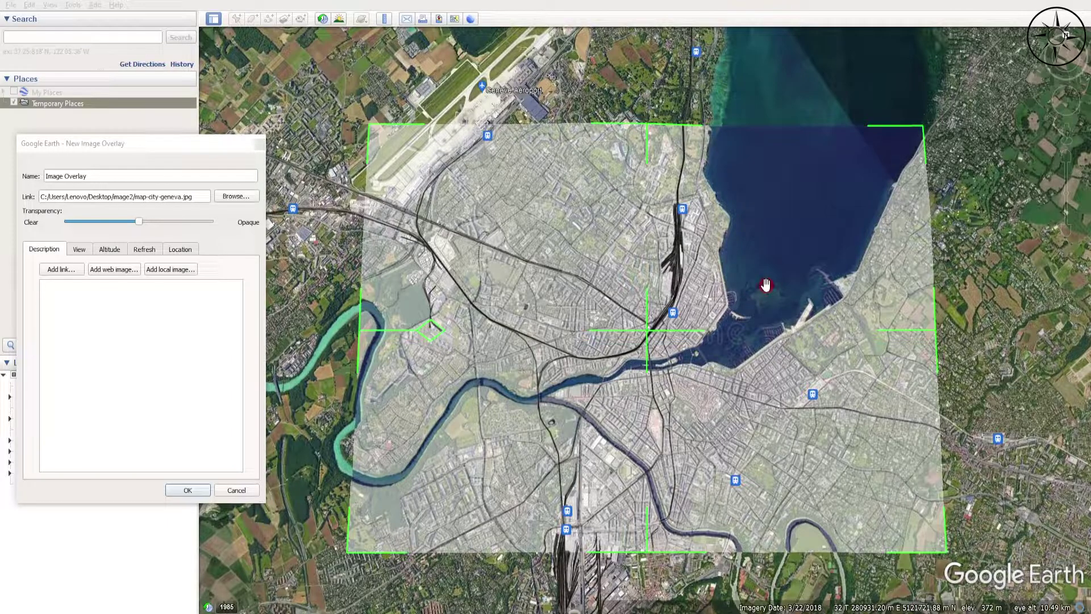
Confirm the overlay with OK, keeping 'Image Overlay' in Temporary Places
click(189, 490)
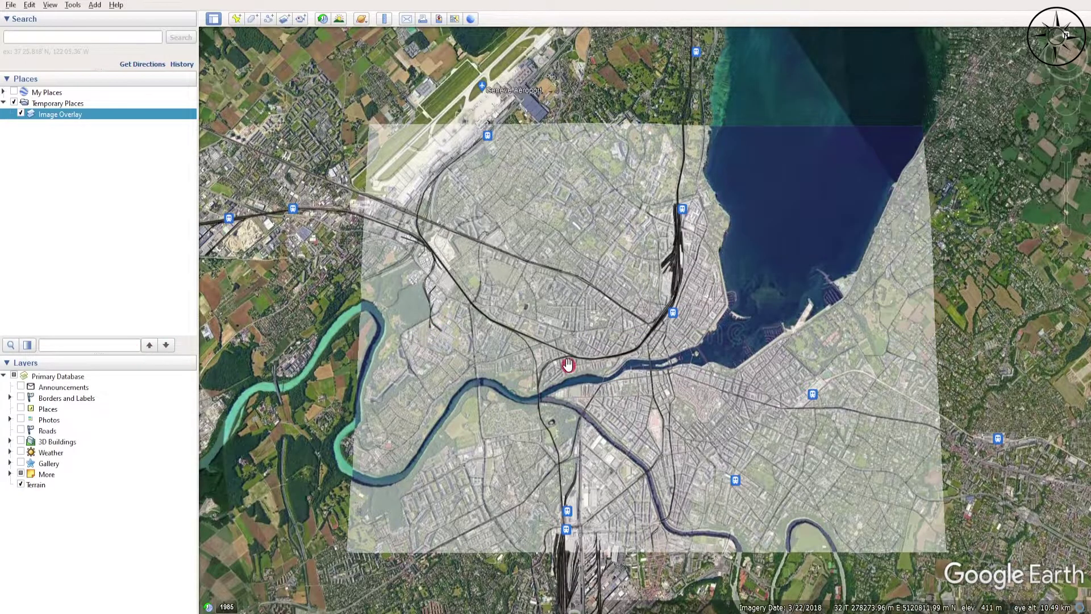